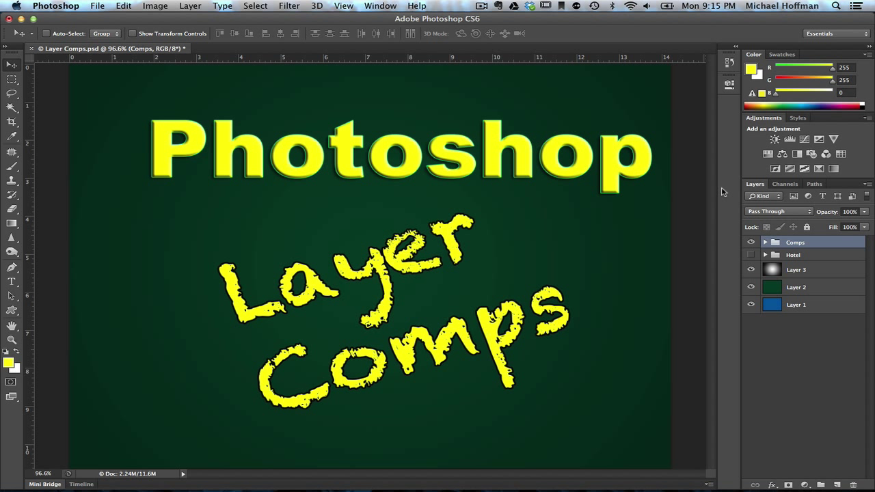
- Create a layer comp named "Layer Comps" that records the layers' visibility, position and appearance
left_click(375, 8)
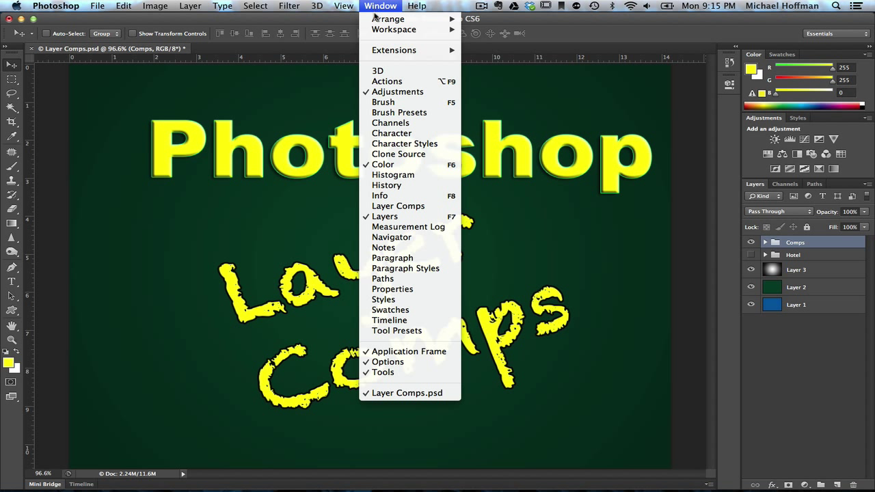
left_click(391, 207)
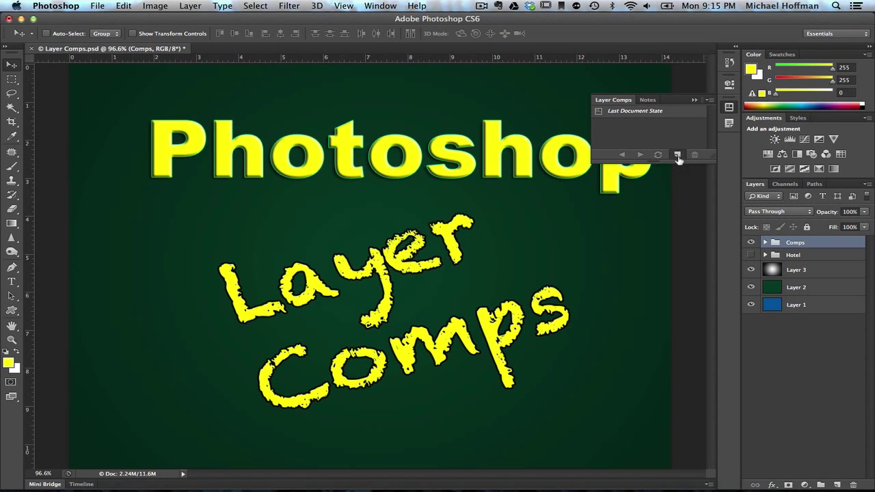
left_click(677, 156)
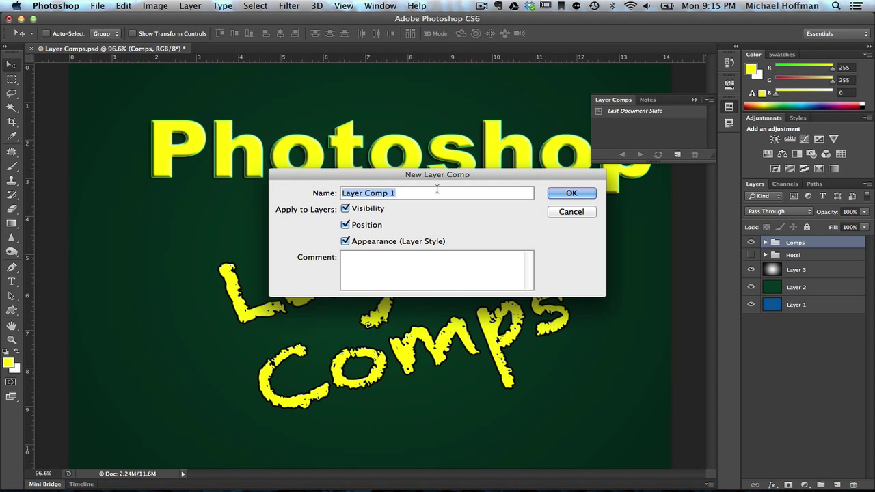
type("Layer")
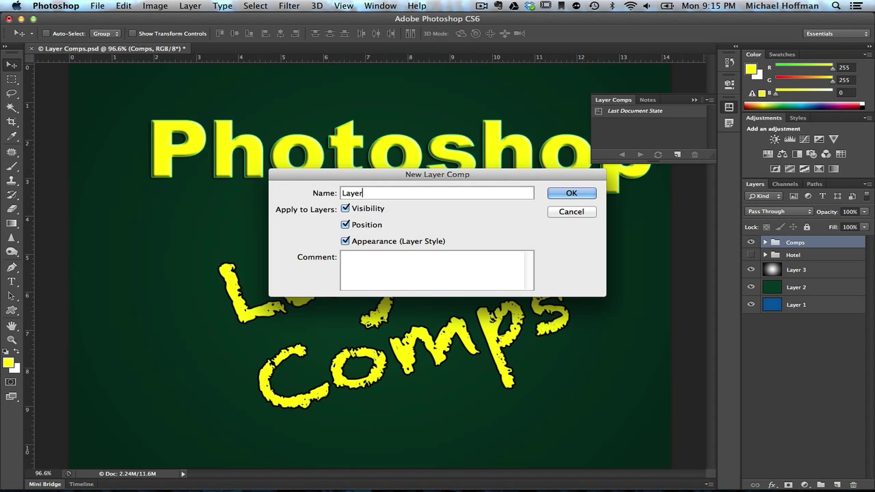
type(" Comps")
left_click(558, 194)
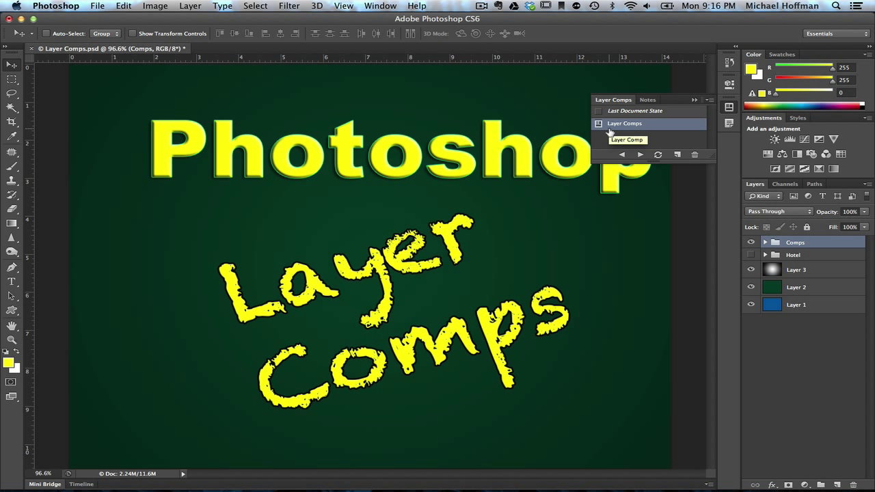
- Hide the Comps group and show the Hotel group to display the hotel sign artwork
left_click(752, 243)
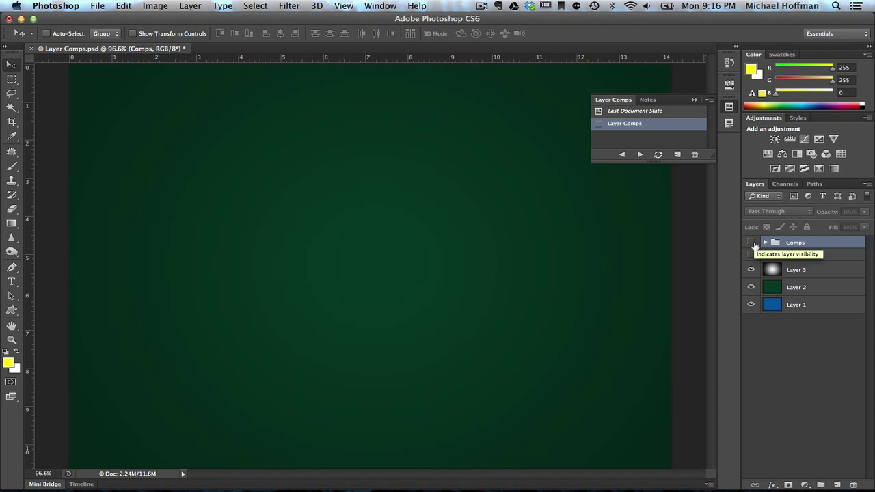
left_click(750, 255)
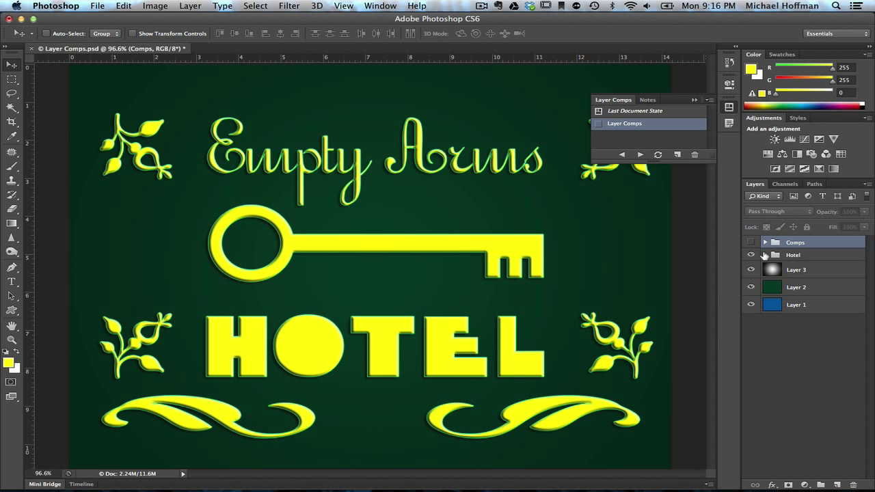
left_click(765, 255)
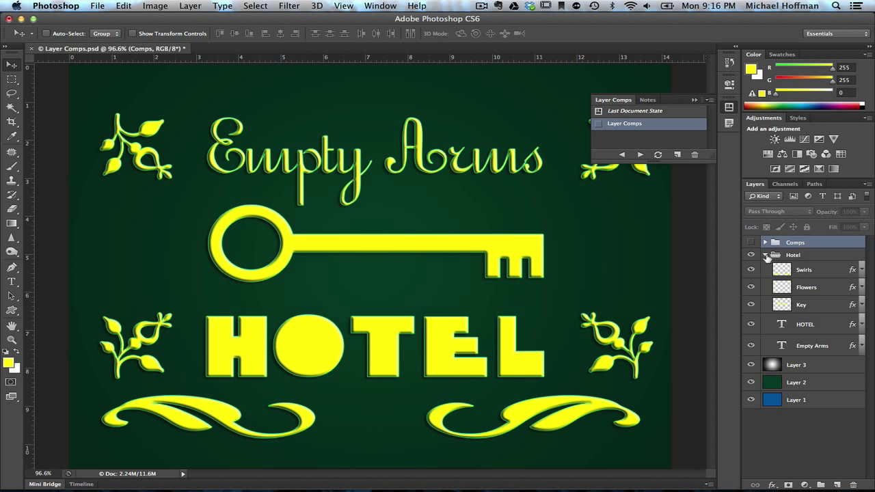
left_click(765, 255)
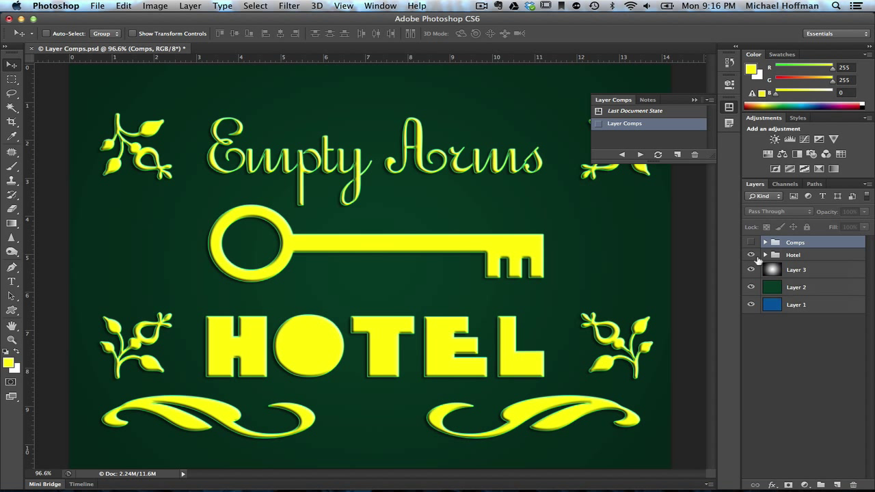
- Save the displayed hotel design as a new layer comp named "Empty Arms", recording visibility, position and appearance
left_click(677, 157)
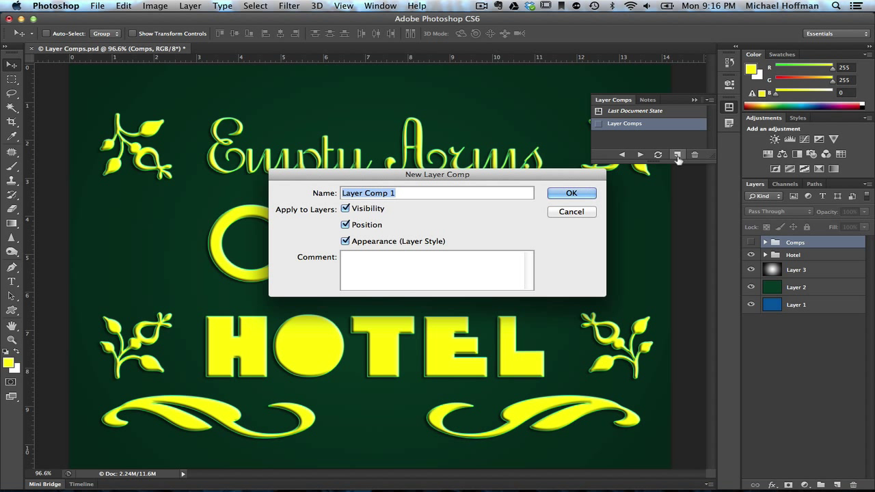
type("Empty A")
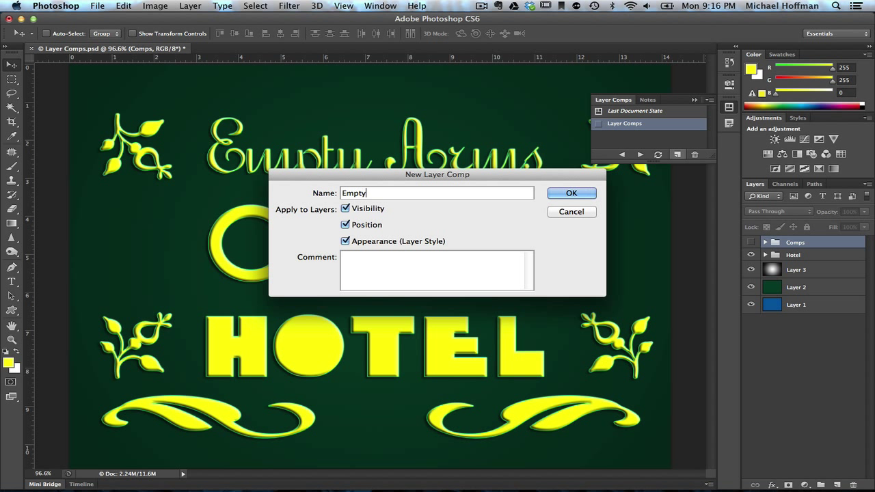
type("rms")
left_click(571, 195)
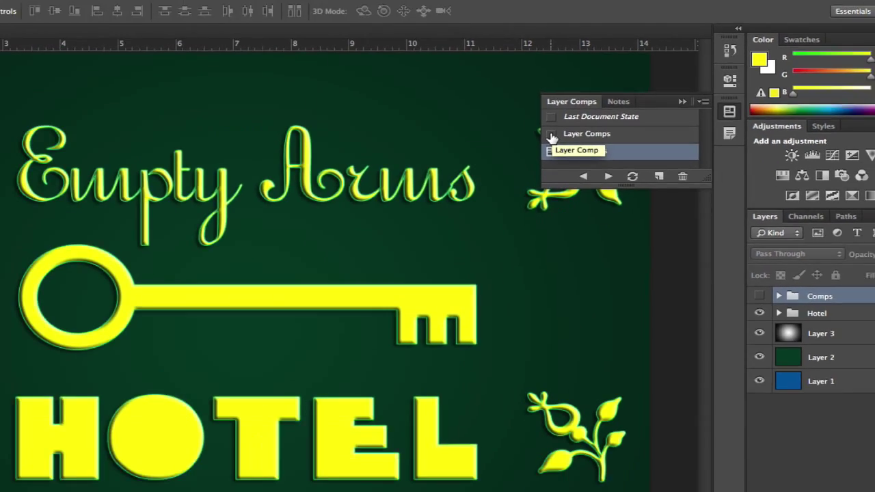
- Preview the Layer Comps comp and switch back to the Empty Arms comp
left_click(354, 179)
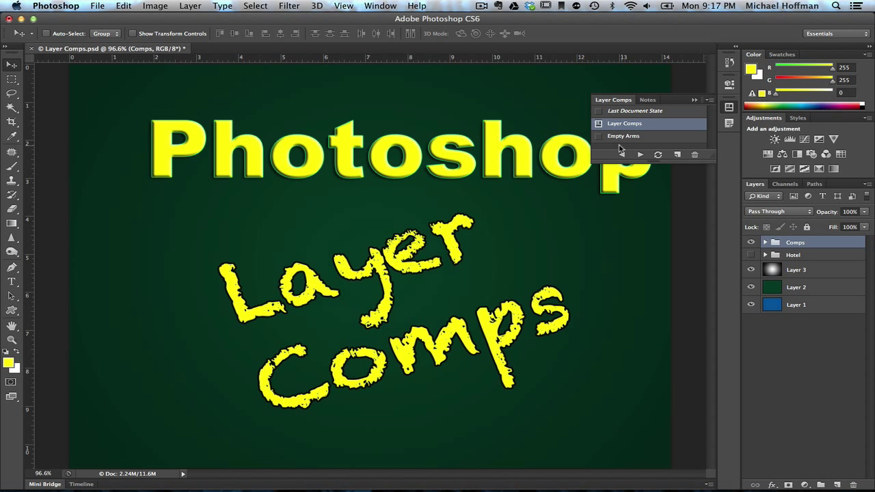
left_click(599, 139)
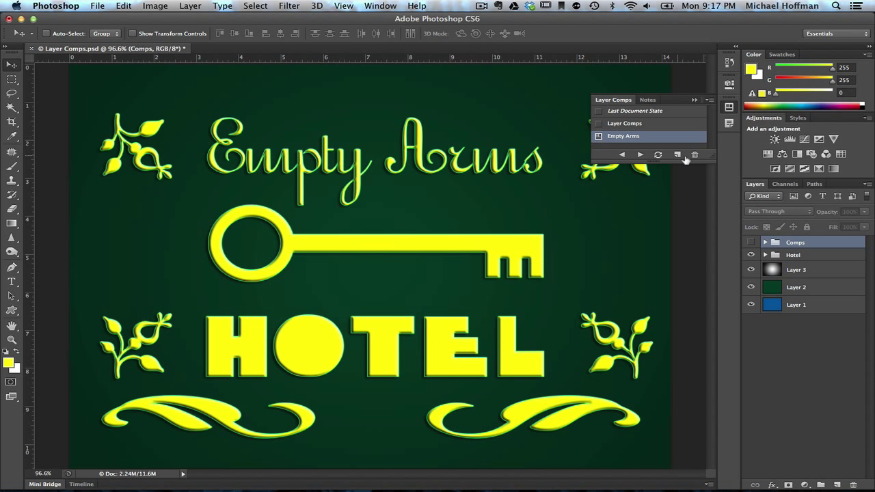
- Enlarge the layer comps list and hide the green Layer 2 and the Hotel group's Swirls layer
left_click_drag(713, 157, 713, 240)
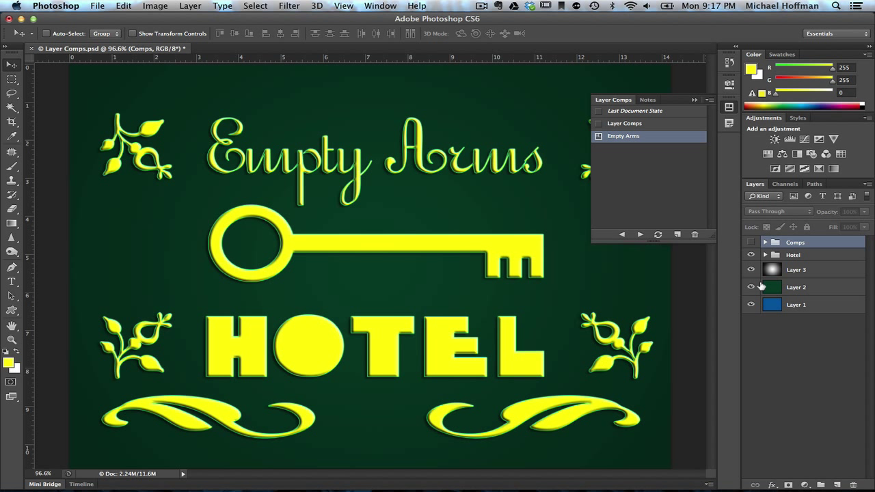
left_click(765, 255)
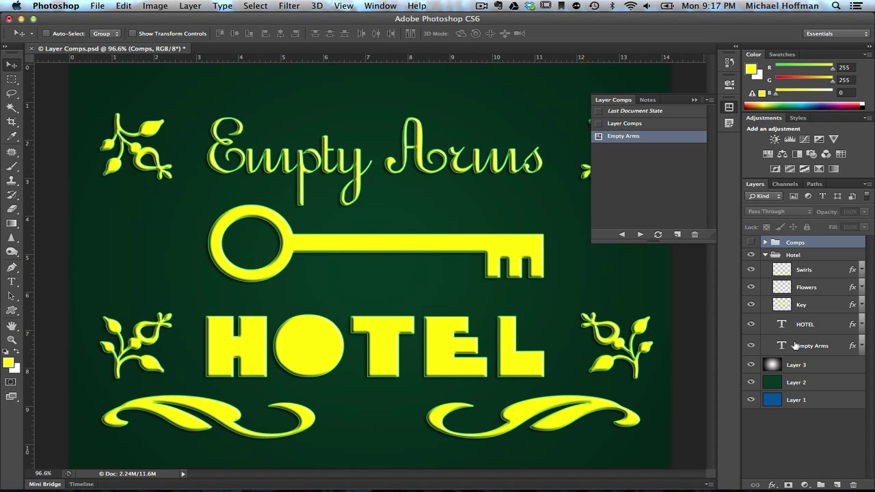
left_click(752, 383)
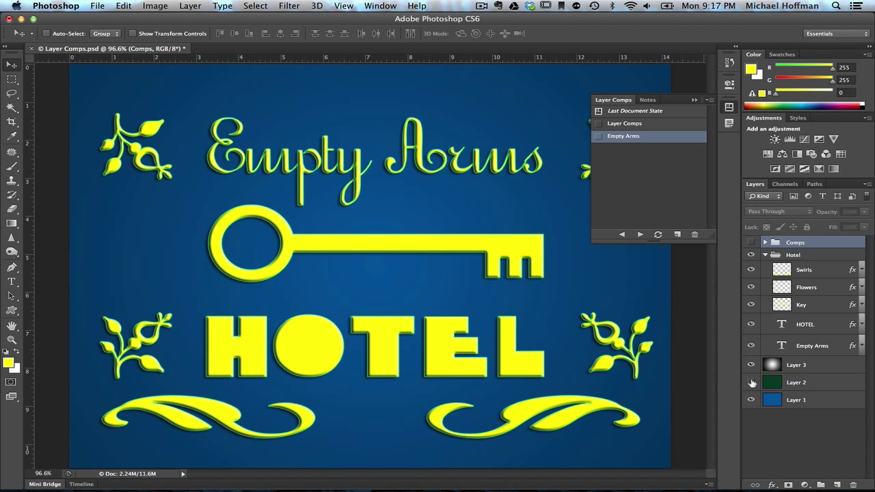
left_click(751, 271)
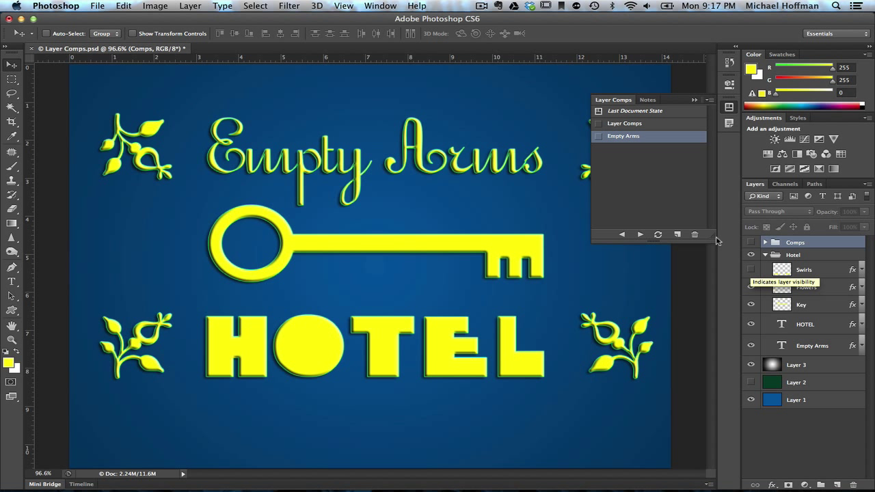
- Save the blue version without swirls as a new layer comp named "Empty Arms Blue"
left_click(676, 234)
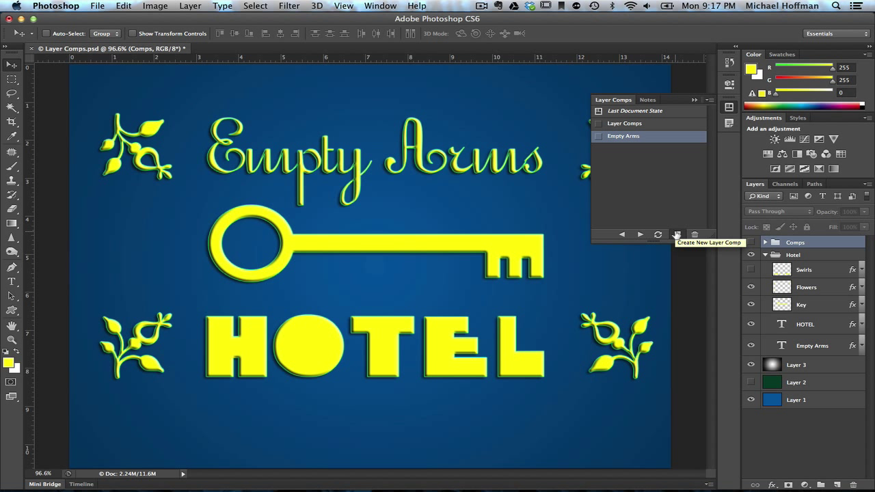
type("Empty A")
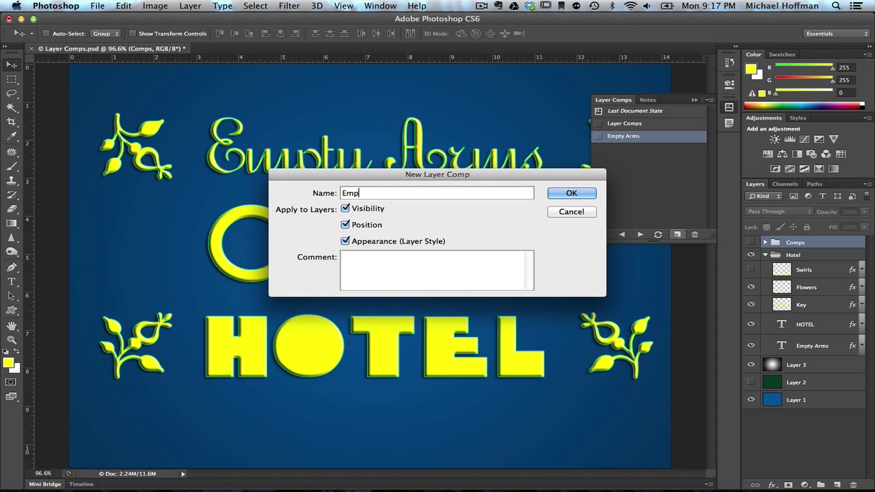
type("s Blue")
left_click(585, 195)
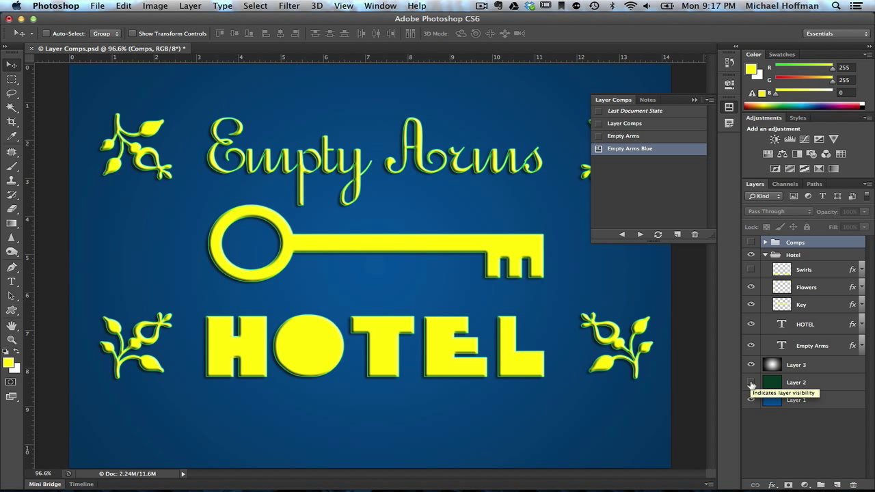
- Compare the two hotel versions by applying the Empty Arms comp and returning to Empty Arms Blue
left_click(600, 137)
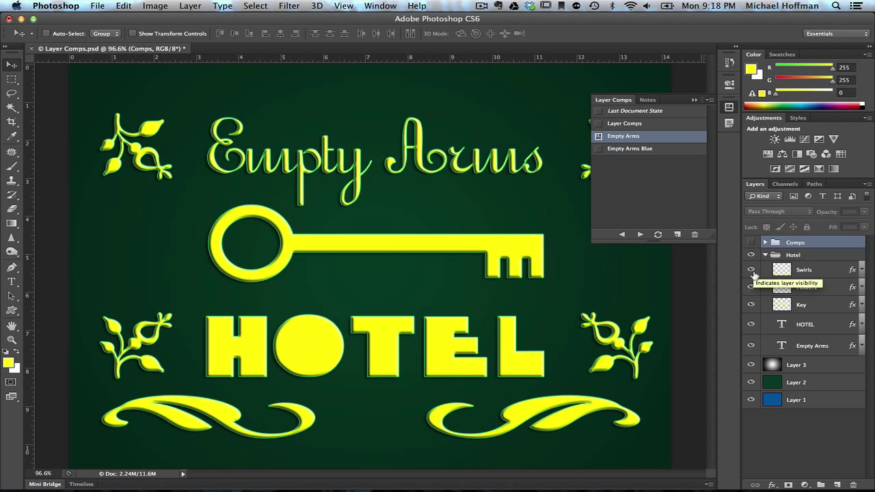
left_click(599, 149)
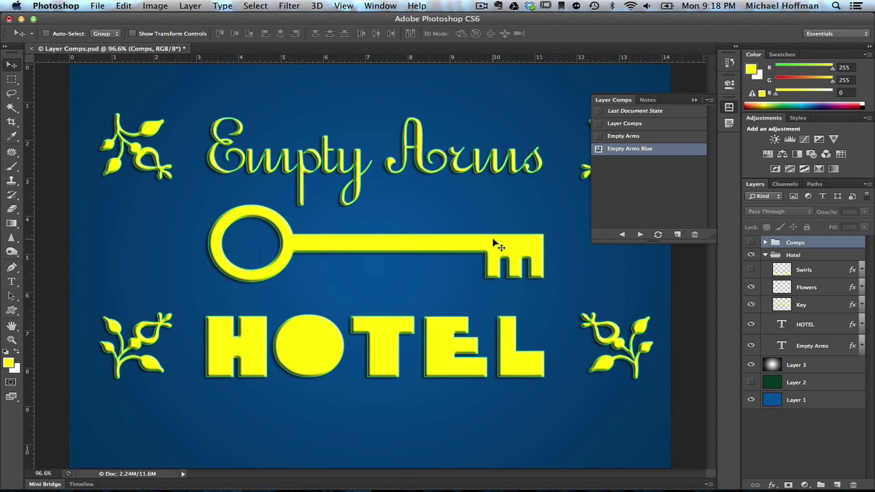
- Swap the positions of the Key layer and the HOTEL text so the key sits below the word
left_click(798, 304)
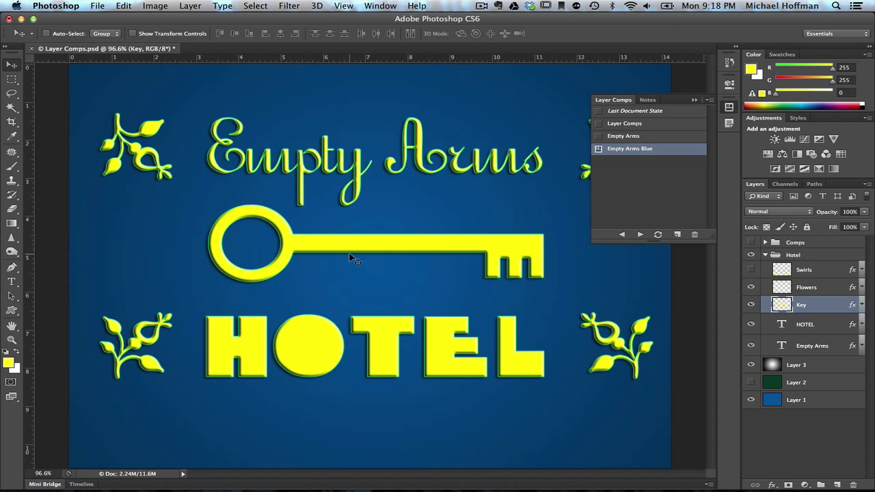
left_click_drag(350, 258, 343, 358)
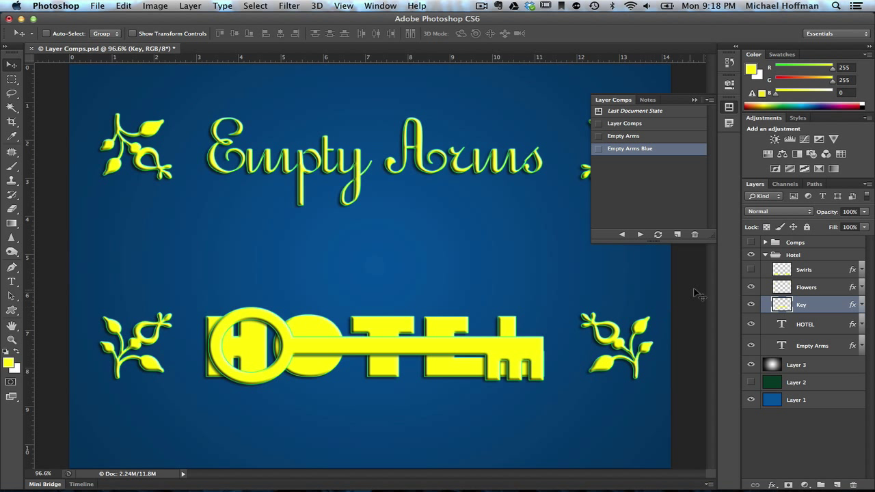
left_click(798, 325)
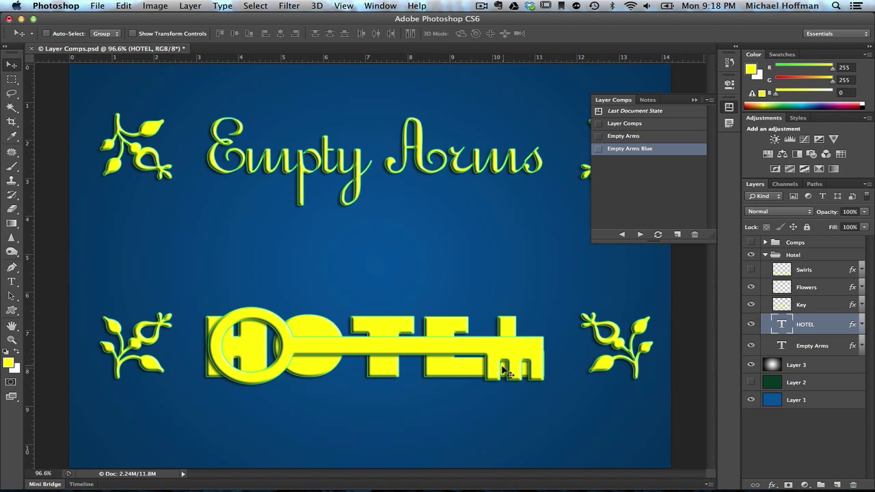
left_click_drag(435, 379, 445, 288)
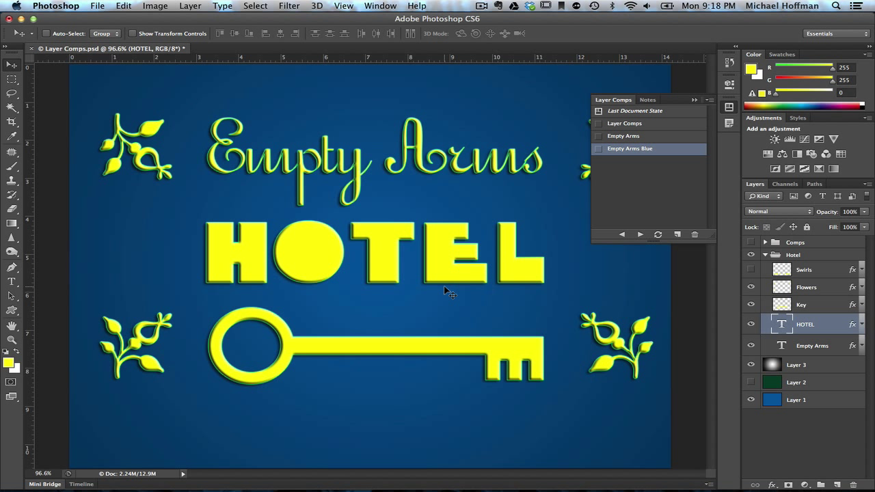
- Save the rearranged layout as a new layer comp named "Empty Arms Flipped", recording visibility, position and appearance
left_click(675, 235)
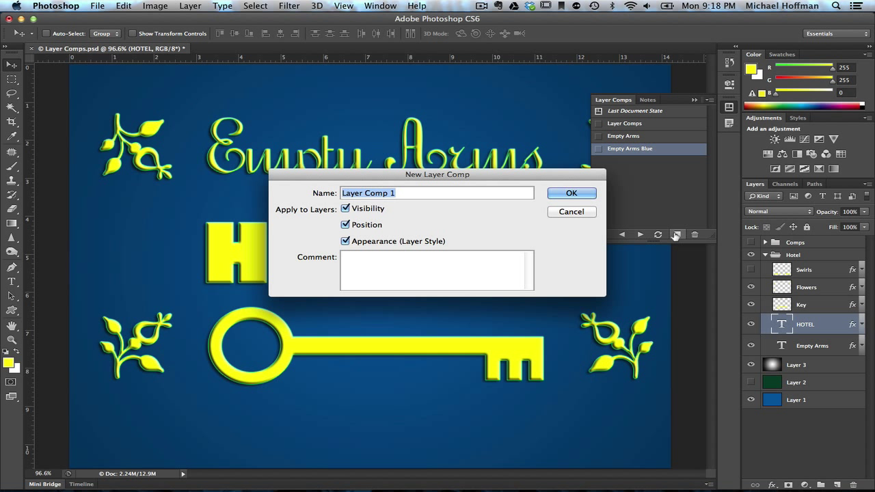
type("Empty ")
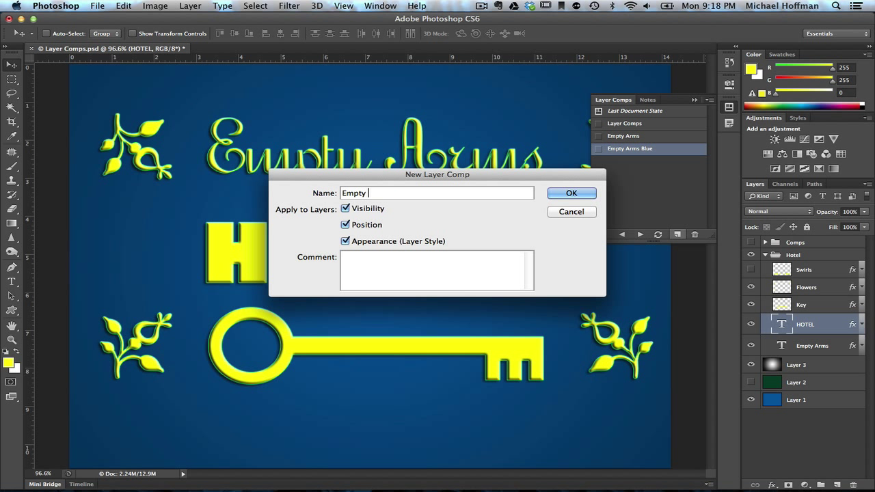
type("Arms Flipped")
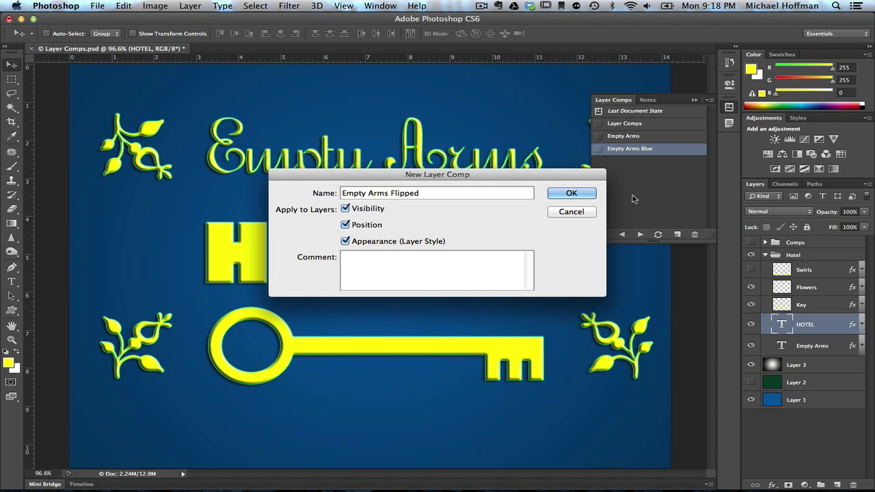
left_click(573, 194)
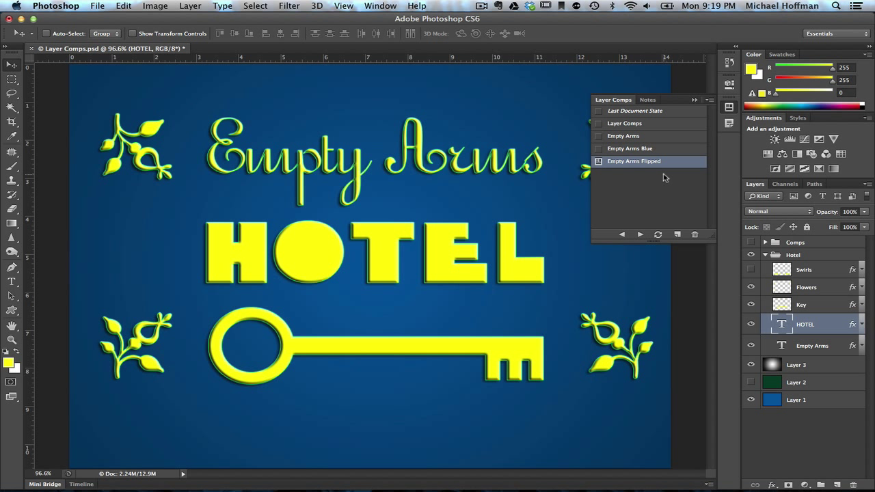
- Alternate between the Empty Arms Blue and Empty Arms Flipped comps to compare layouts, ending on Empty Arms Flipped
left_click(600, 149)
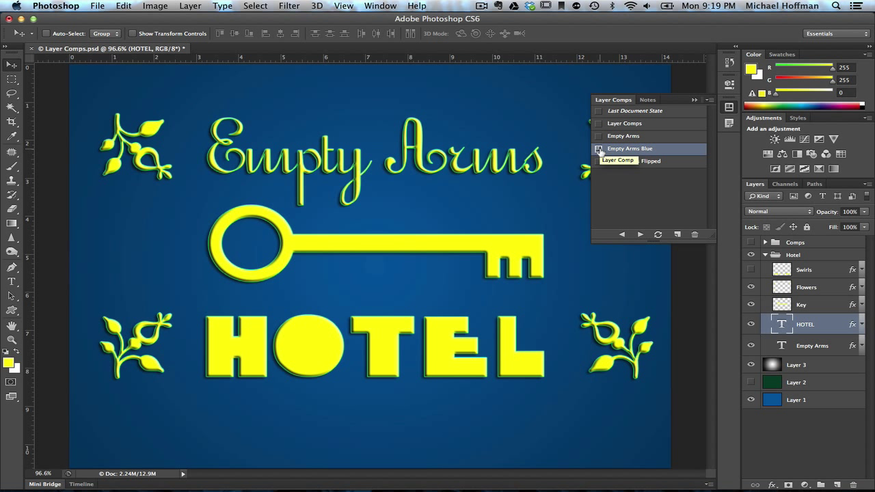
left_click(599, 162)
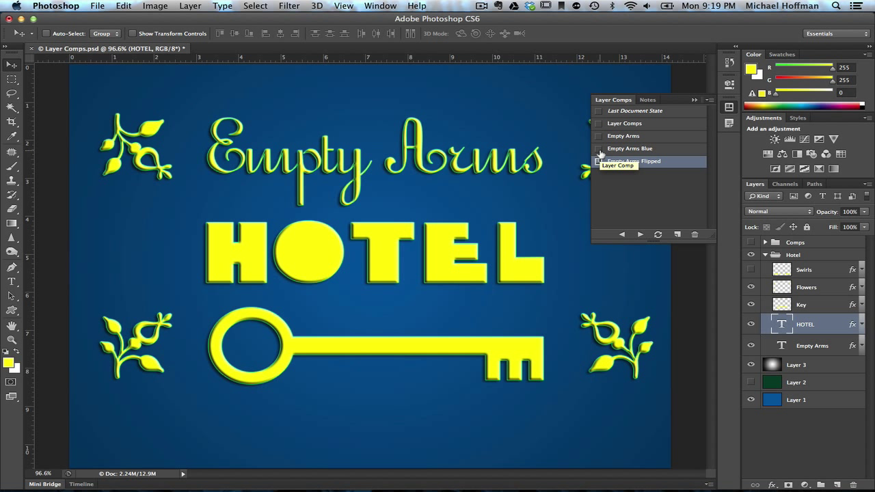
left_click(600, 149)
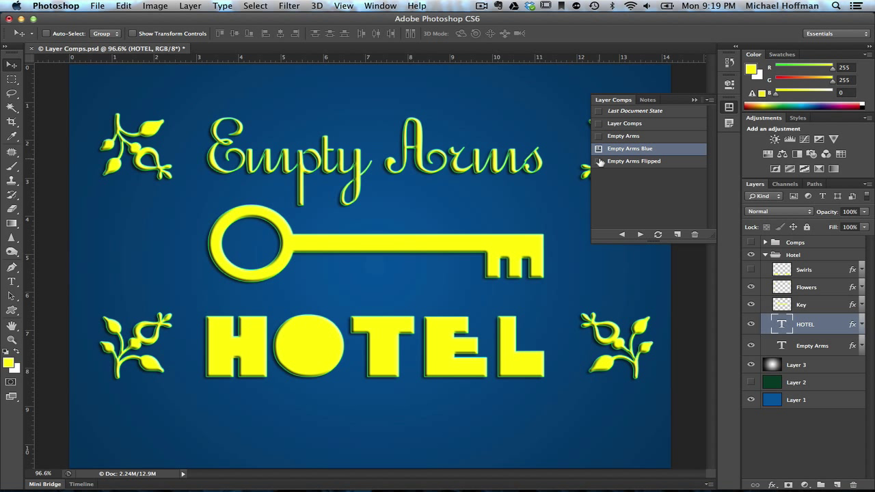
left_click(600, 162)
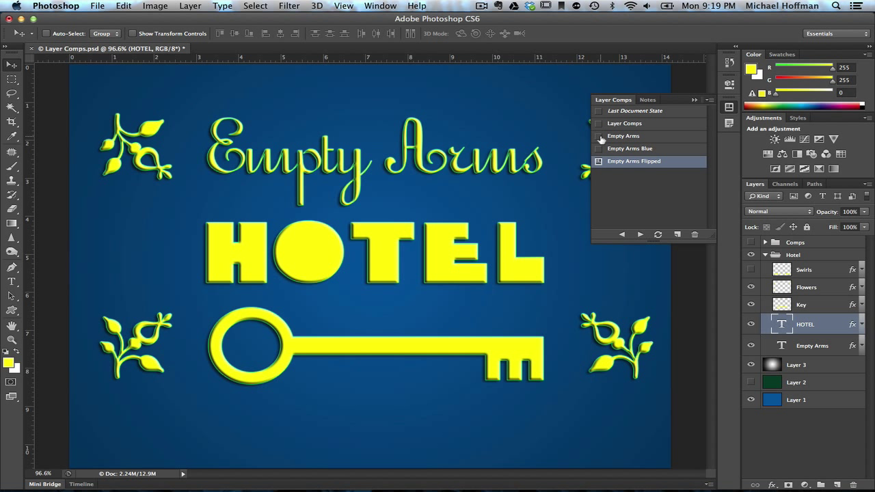
- Compare the saved designs by applying the Empty Arms and Layer Comps comps, ending on Empty Arms Flipped
left_click(600, 137)
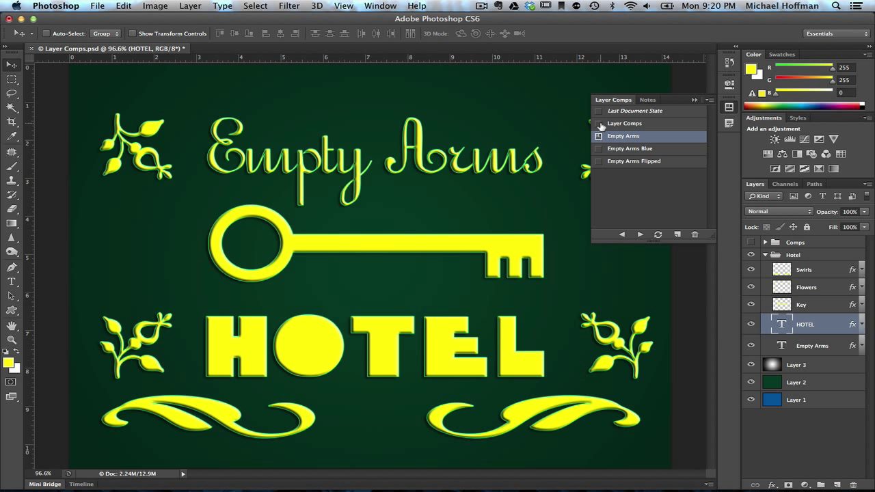
left_click(599, 123)
left_click(599, 123)
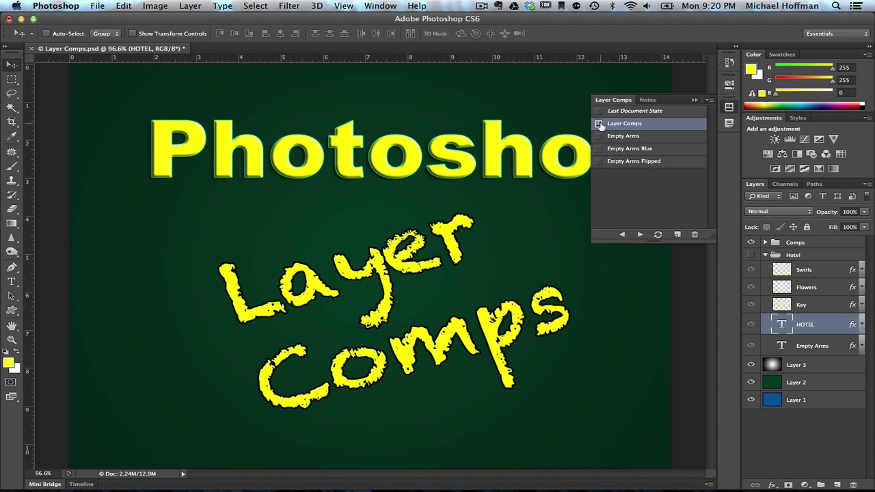
left_click(599, 162)
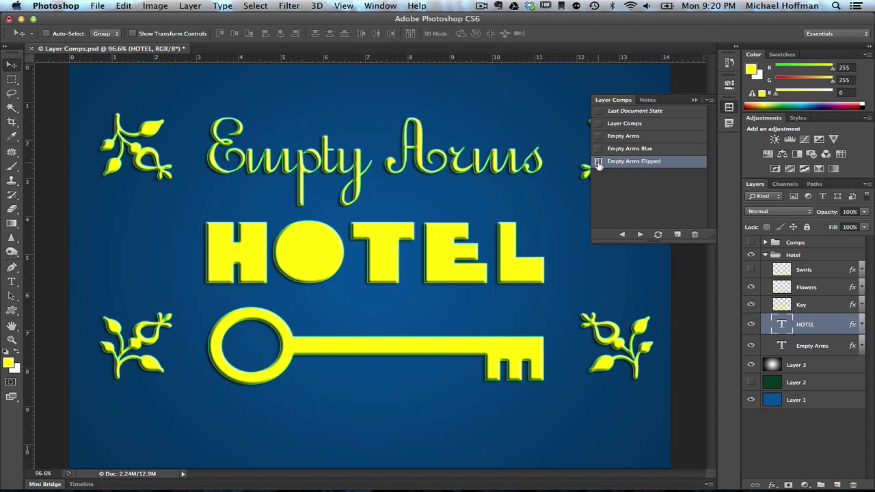
- Toggle Layer 3's visibility to check its effect on the background, and set its blending mode to Luminosity
left_click(809, 368)
left_click(752, 365)
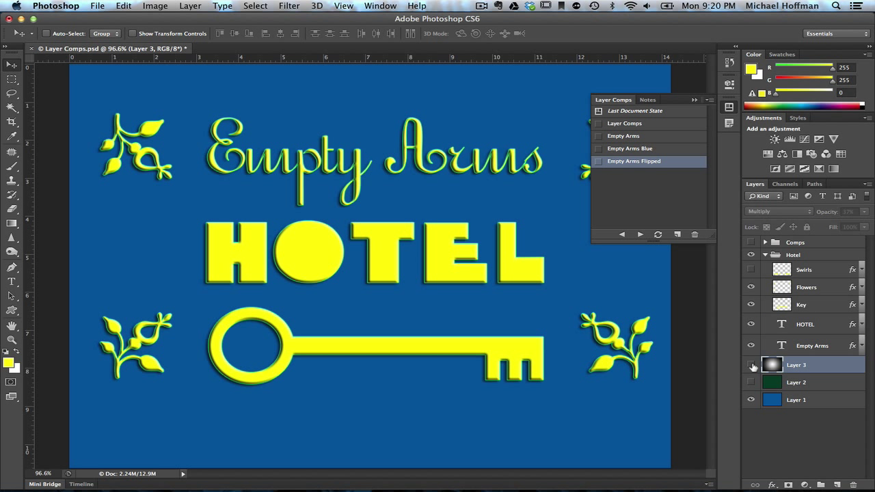
left_click(751, 365)
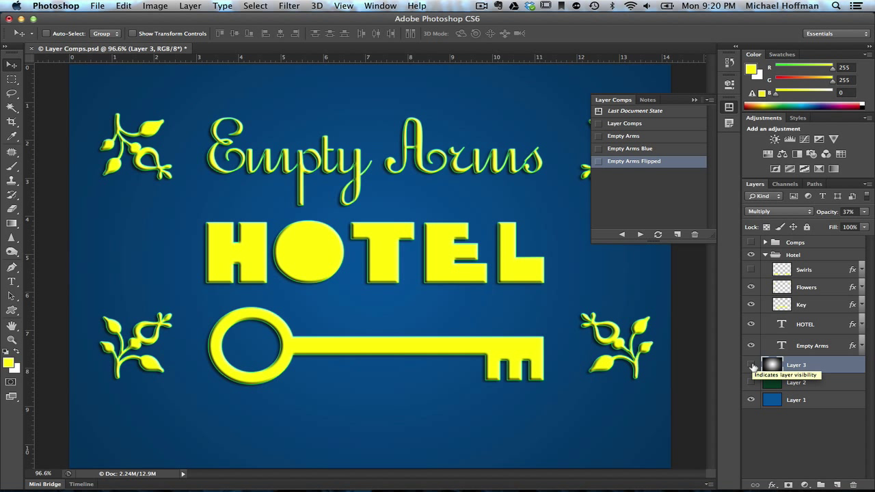
left_click(752, 365)
left_click(752, 365)
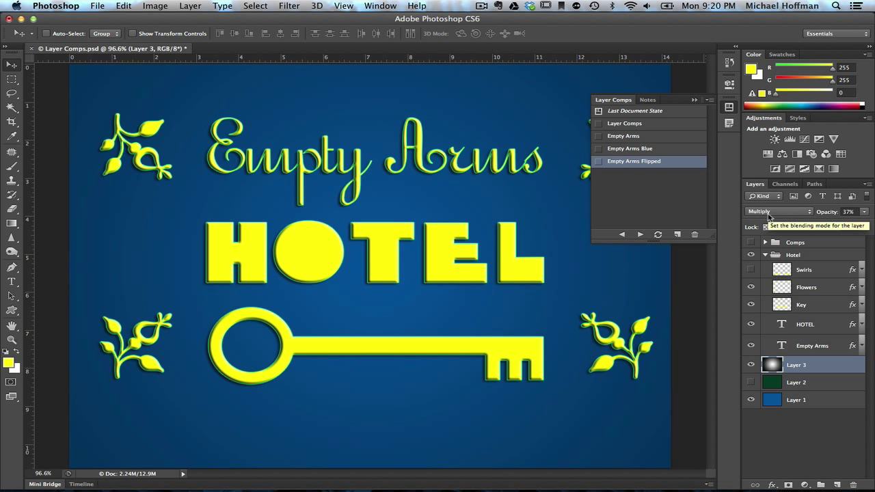
left_click(769, 217)
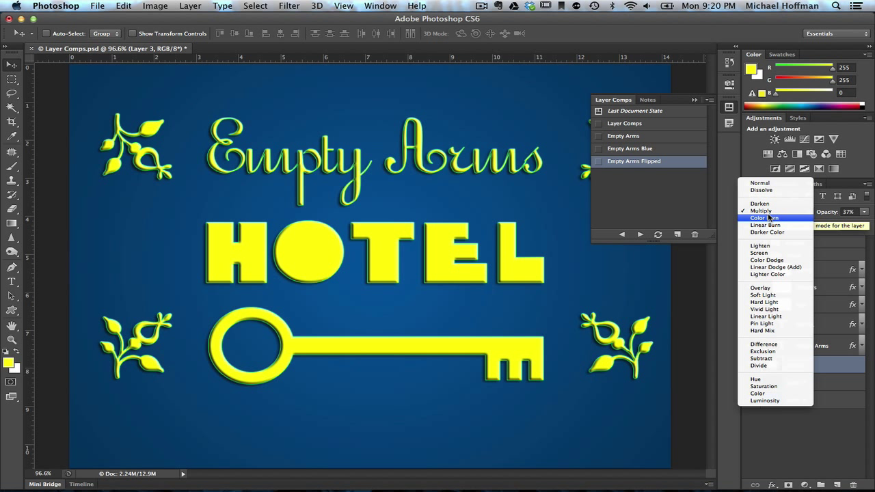
left_click(761, 401)
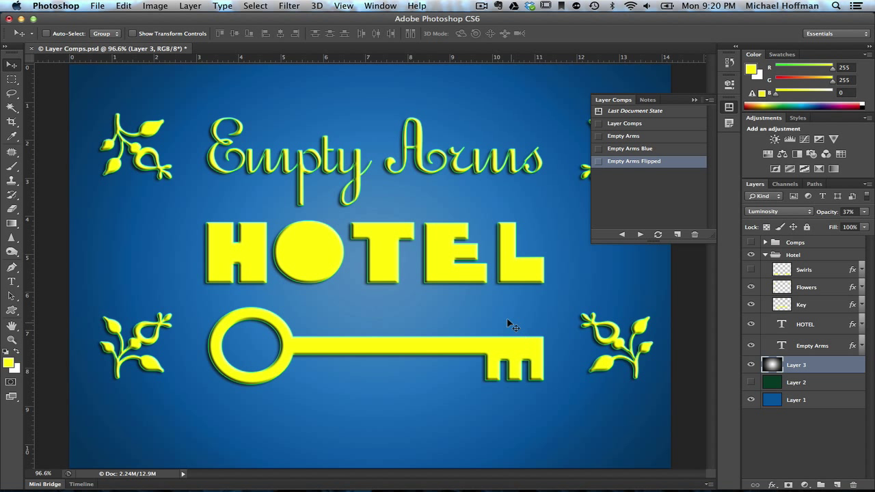
- Save the current look as a new layer comp named "Light Blue", recording visibility, position and appearance
left_click(677, 234)
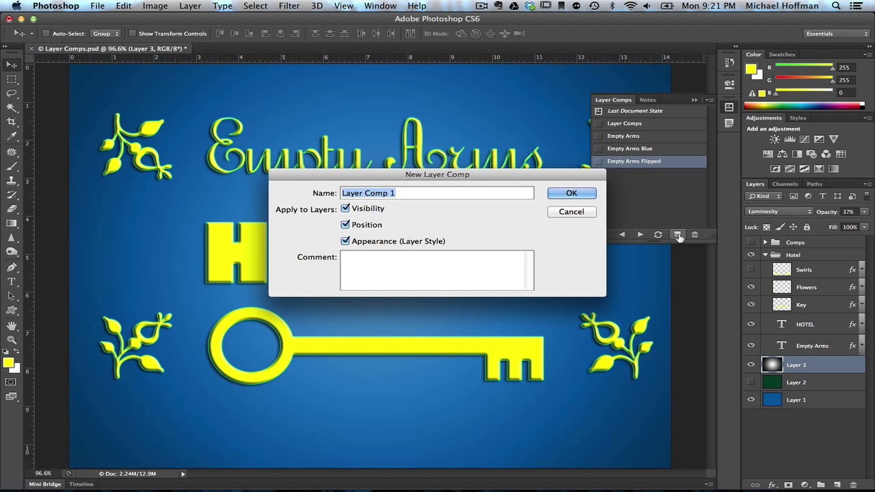
type("Light Blue")
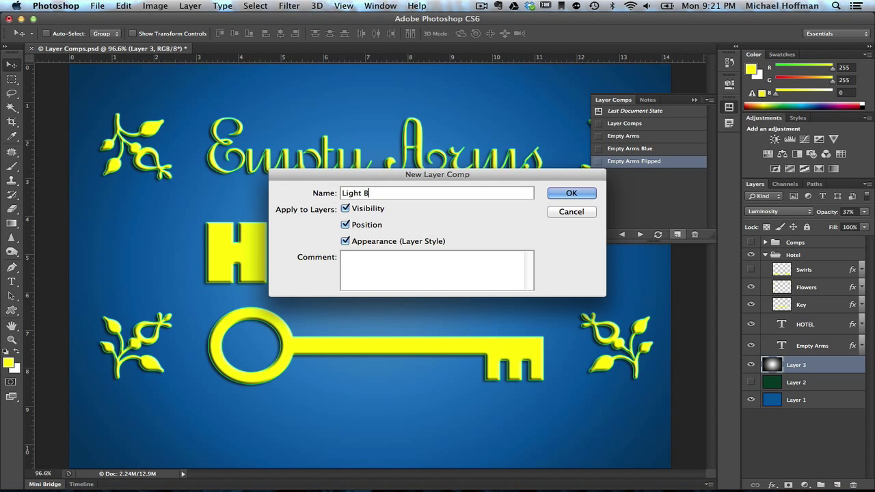
left_click(588, 194)
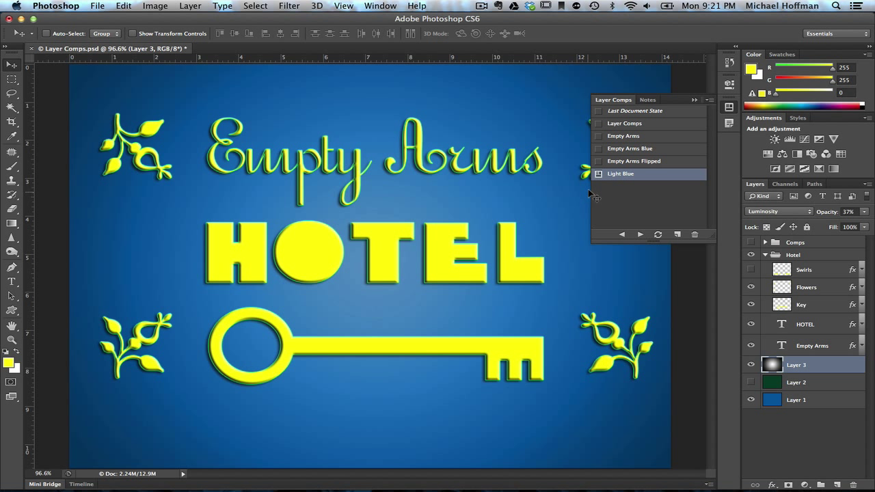
- Alternate between the Empty Arms Flipped and Light Blue comps to compare Layer 3's blending modes, ending on Light Blue
left_click(599, 164)
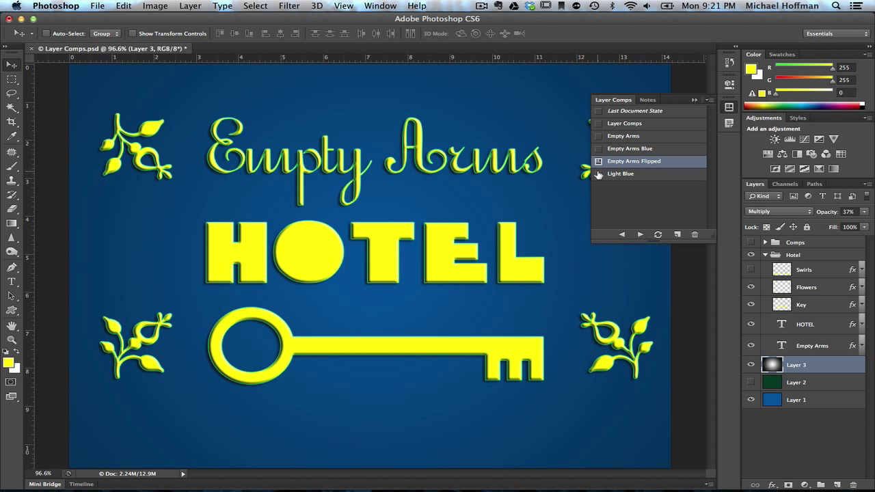
left_click(598, 174)
left_click(598, 162)
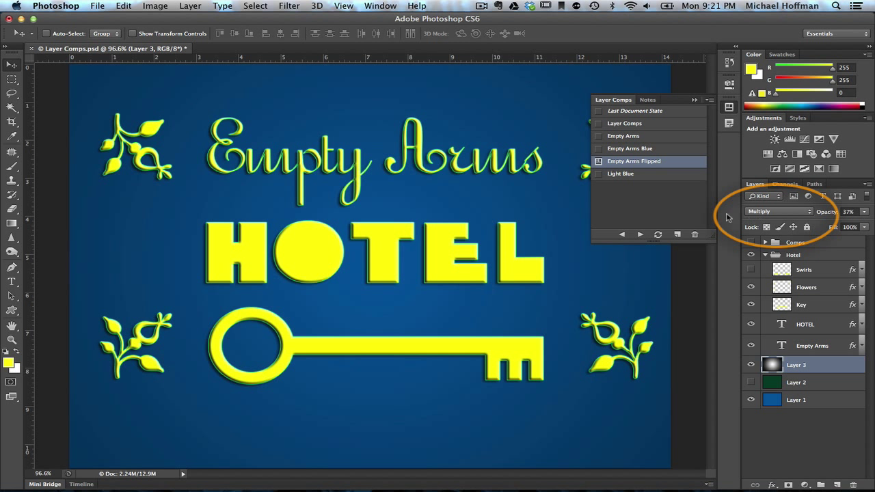
left_click(598, 174)
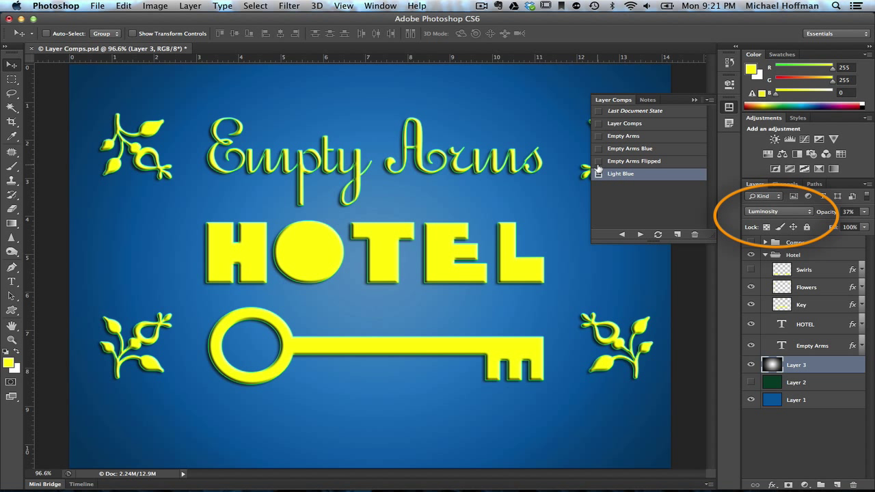
left_click(598, 164)
left_click(598, 173)
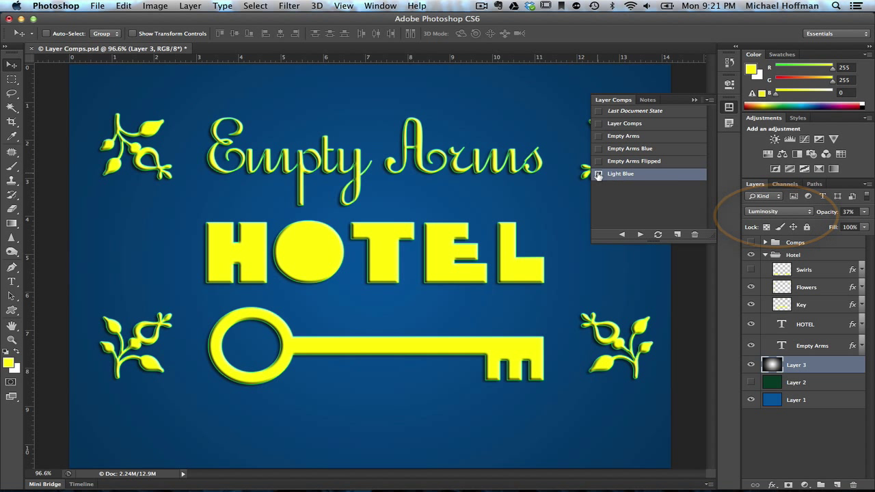
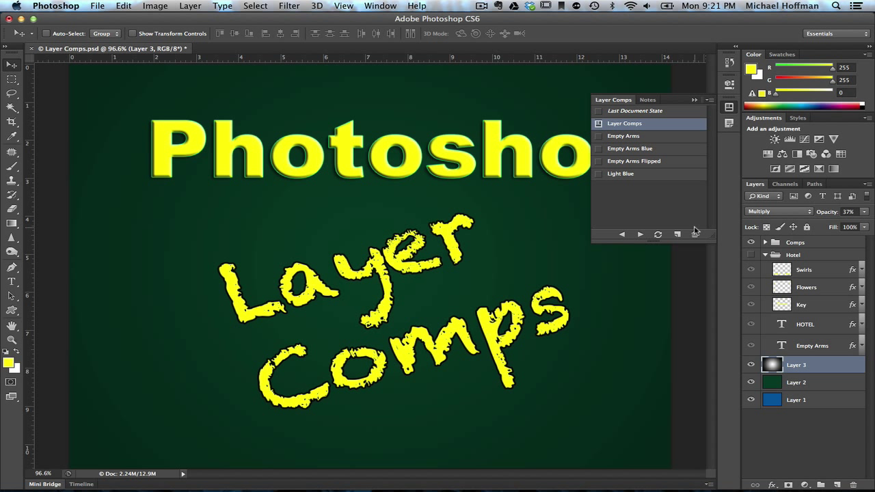
- In the Comps group, strengthen the Photoshop text's Bevel & Emboss to a depth of 386% and a size of 10 px
left_click(765, 255)
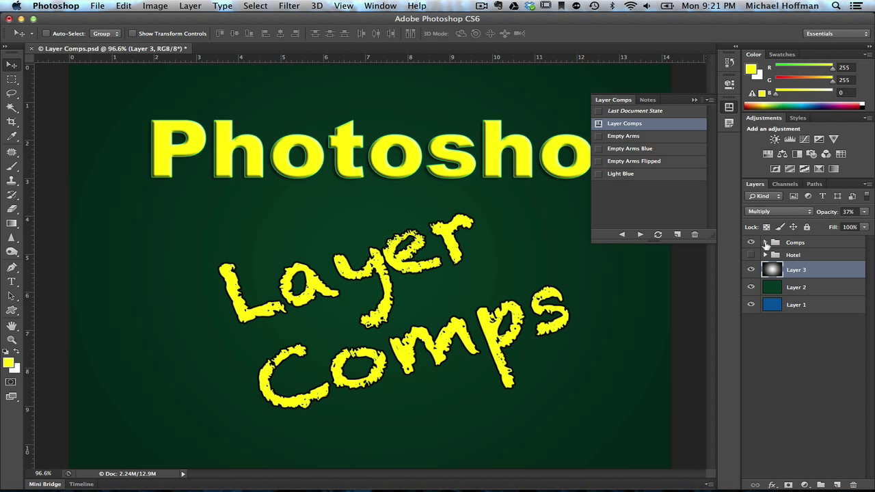
left_click(765, 242)
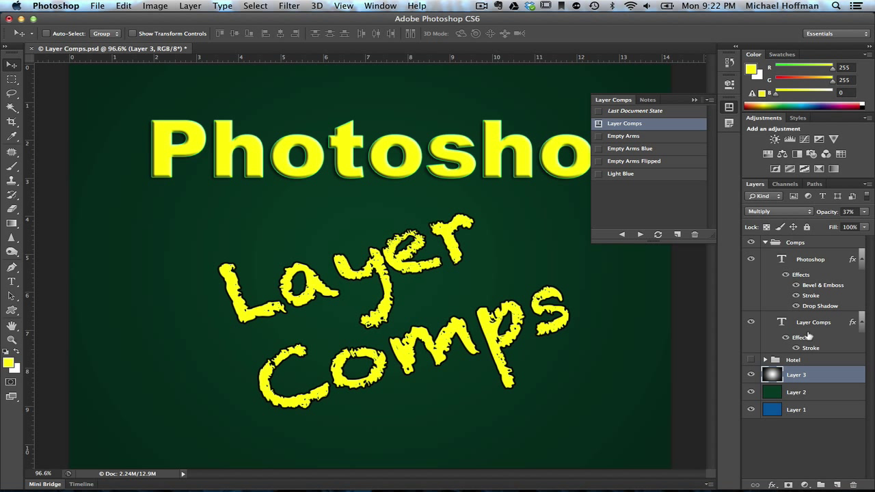
double_click(815, 291)
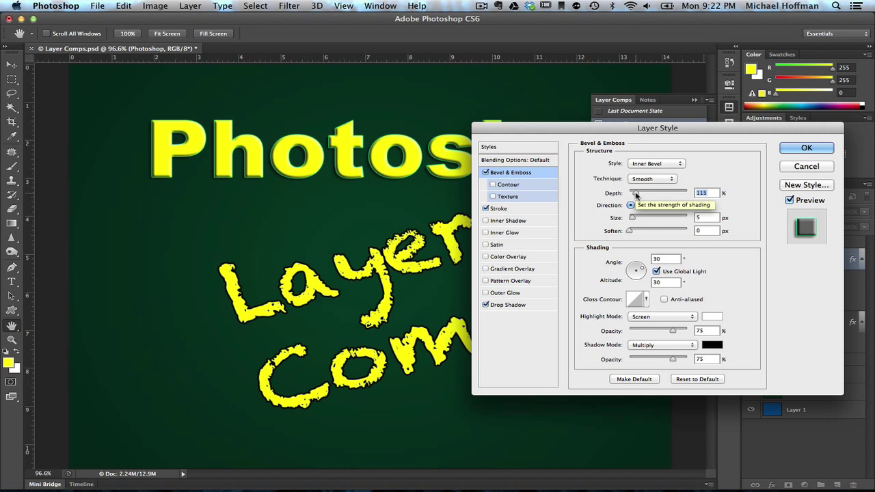
left_click_drag(635, 196, 635, 218)
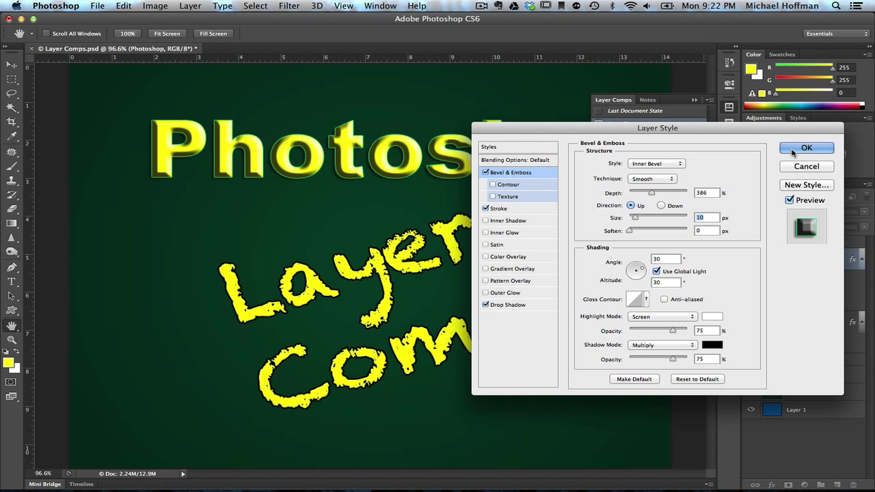
left_click(792, 152)
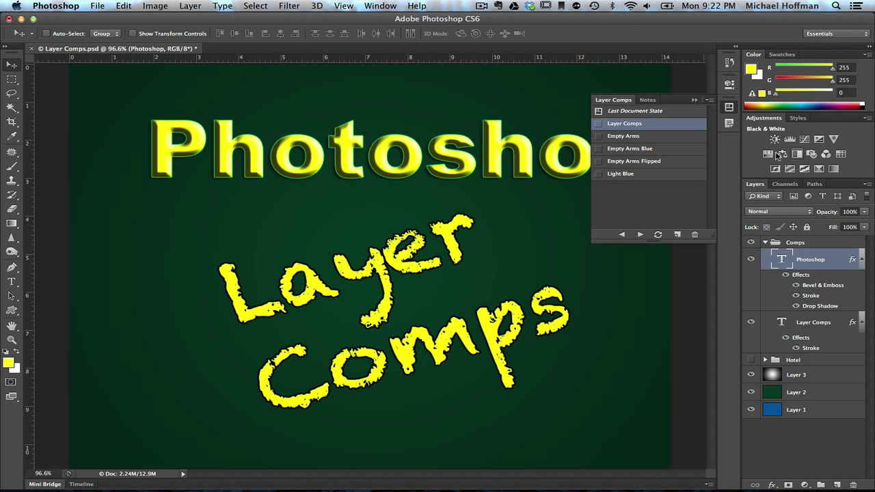
- Save the beveled title design as a new layer comp named "Layer Comps Beveled", recording visibility, position and appearance
left_click(677, 235)
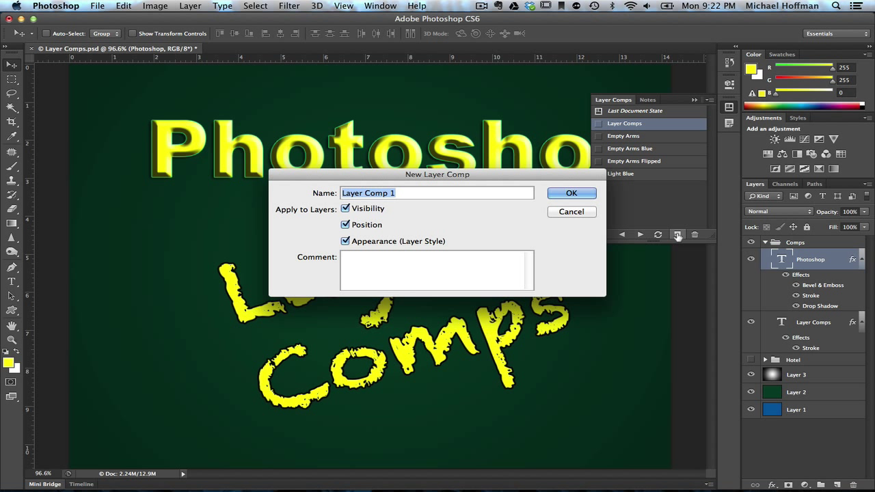
key("BackSpace")
type("Layer ")
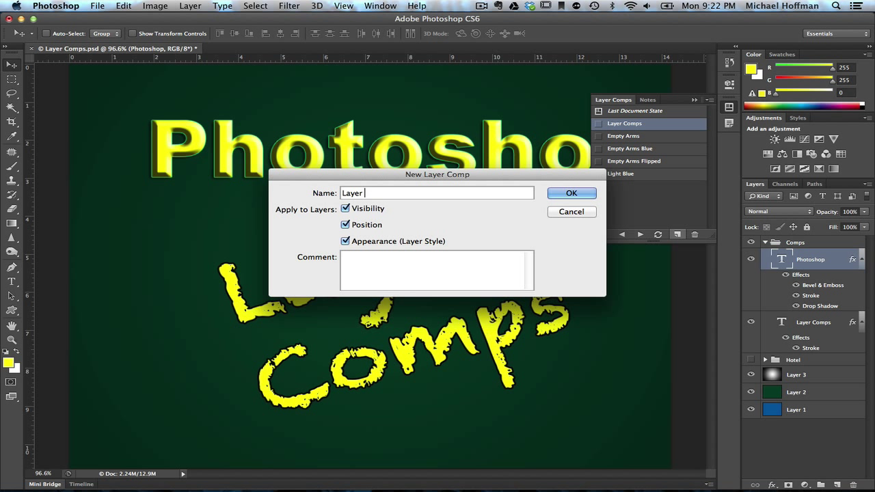
type("Comps Beveled")
left_click(577, 195)
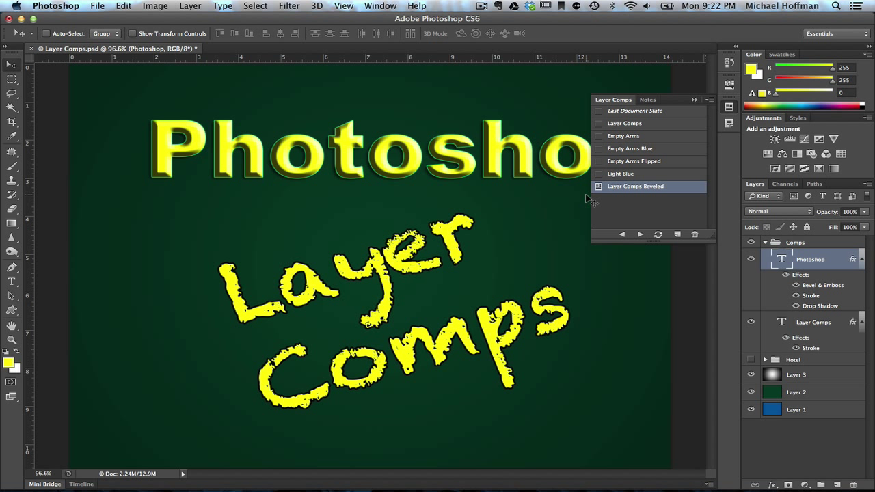
- Alternate between the Layer Comps and Layer Comps Beveled comps to compare the title's bevel, ending on Layer Comps Beveled
left_click(599, 123)
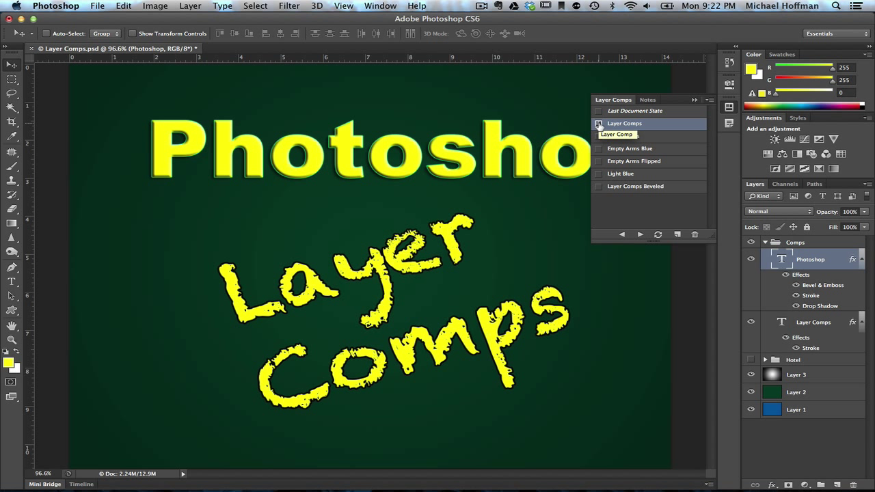
left_click(599, 186)
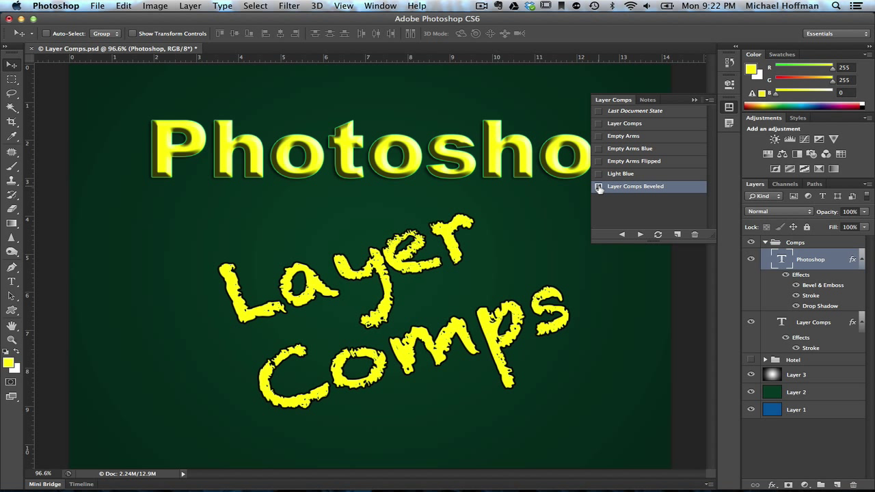
left_click(599, 126)
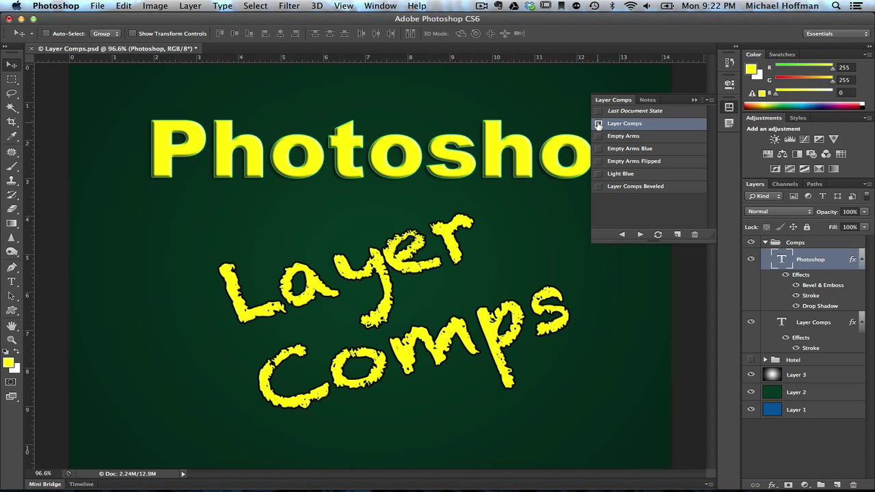
left_click(599, 187)
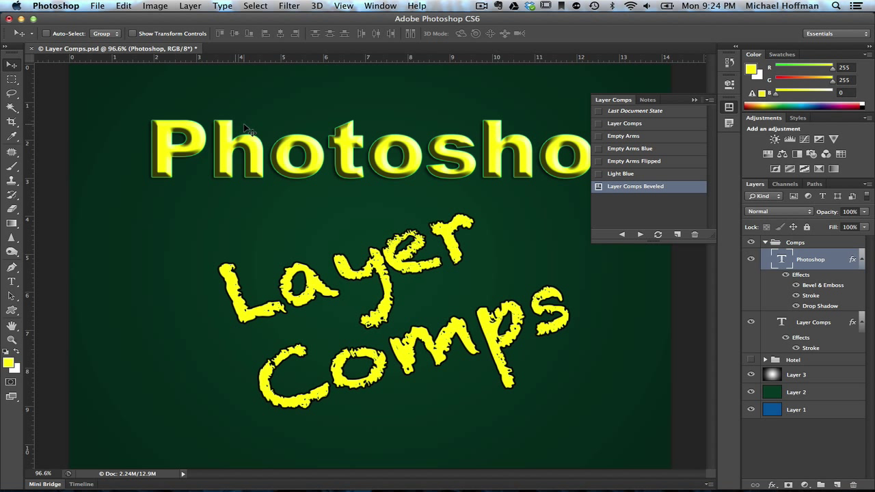
- Review the file types offered by the Layer Comps to Files script, leave it without exporting, and collapse the comps list
left_click(97, 6)
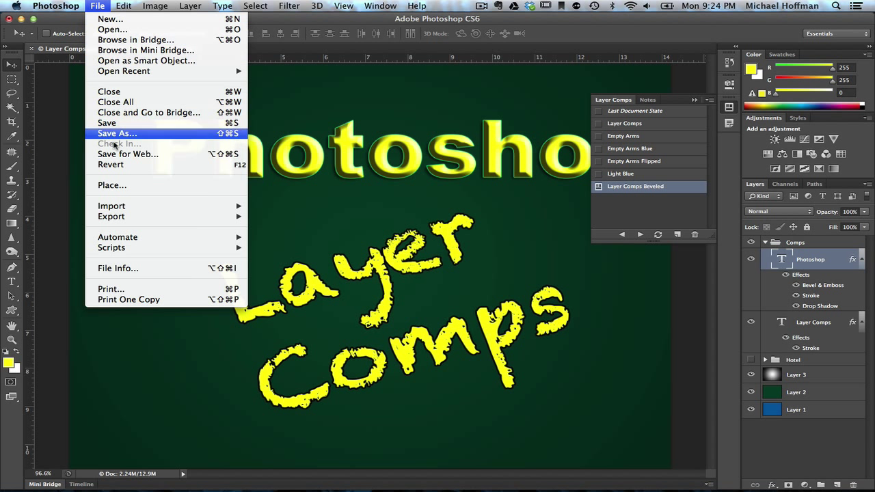
mouse_move(138, 255)
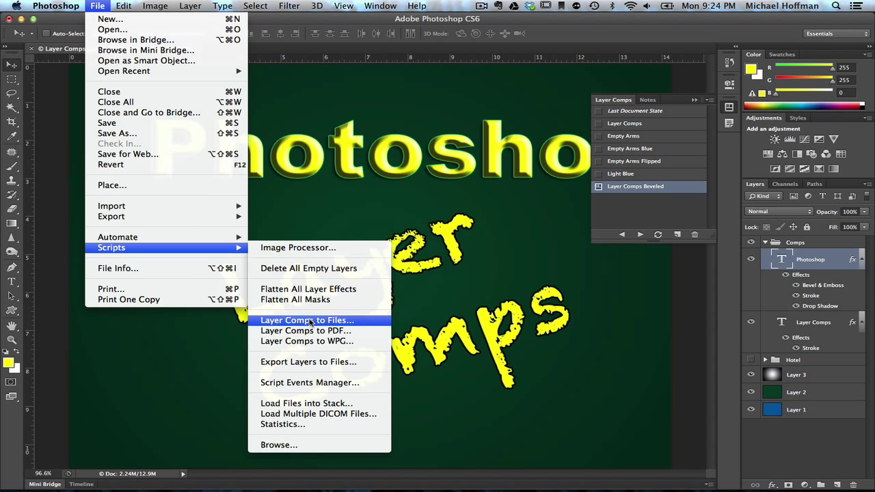
left_click(310, 321)
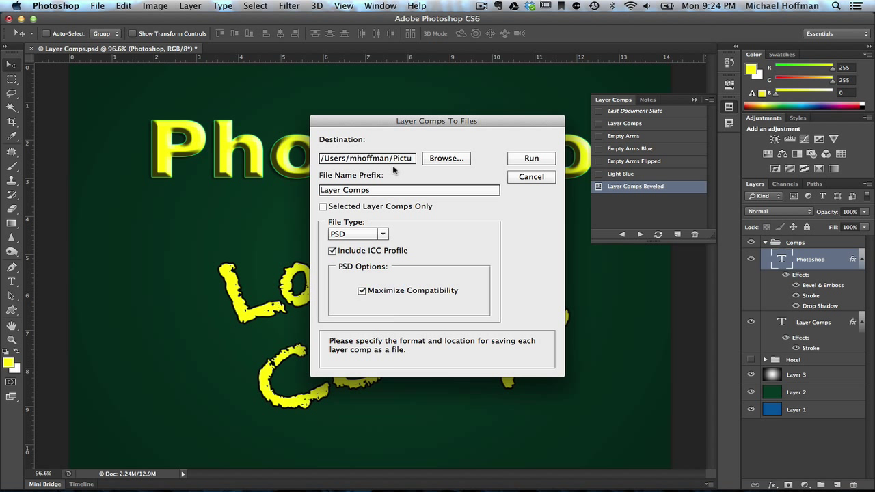
left_click(383, 234)
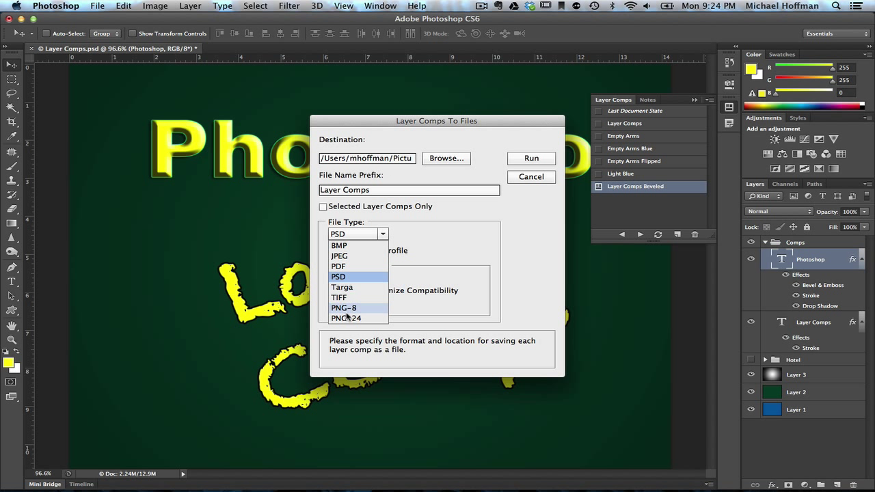
left_click(418, 233)
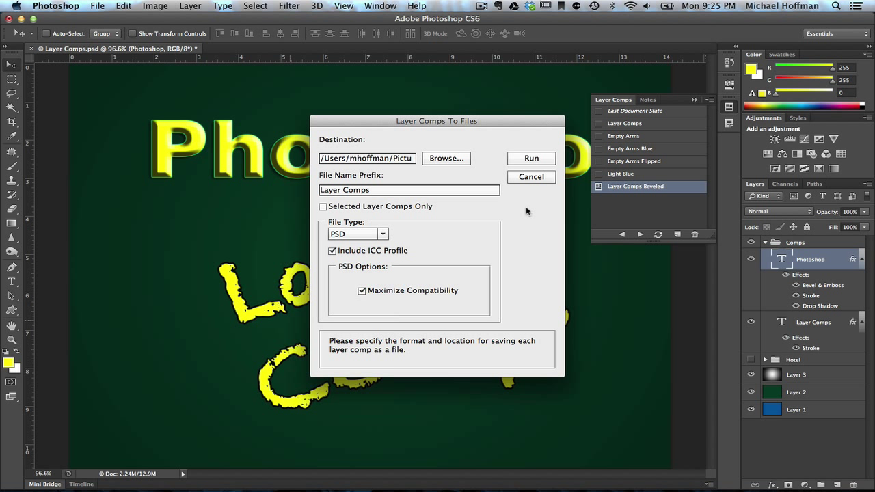
left_click(538, 177)
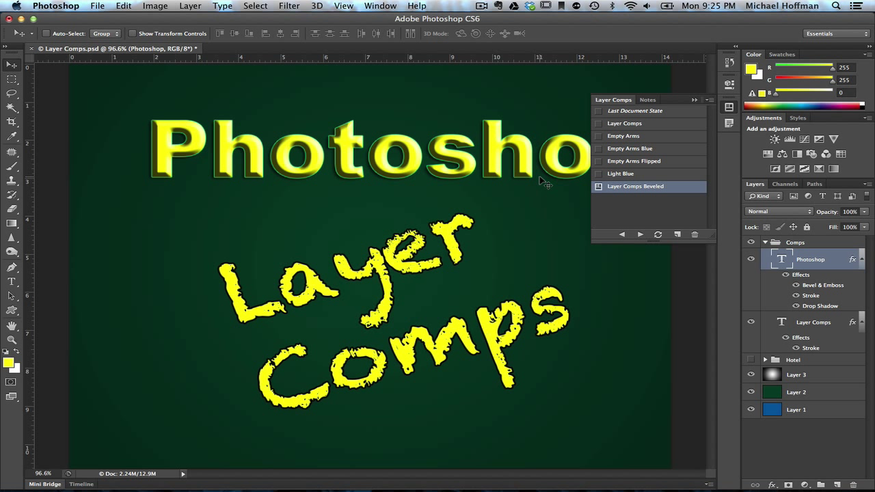
left_click(693, 100)
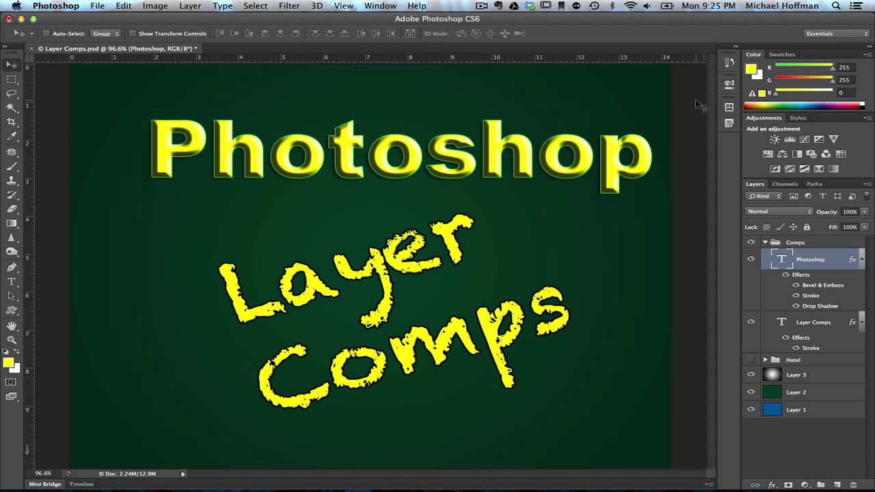